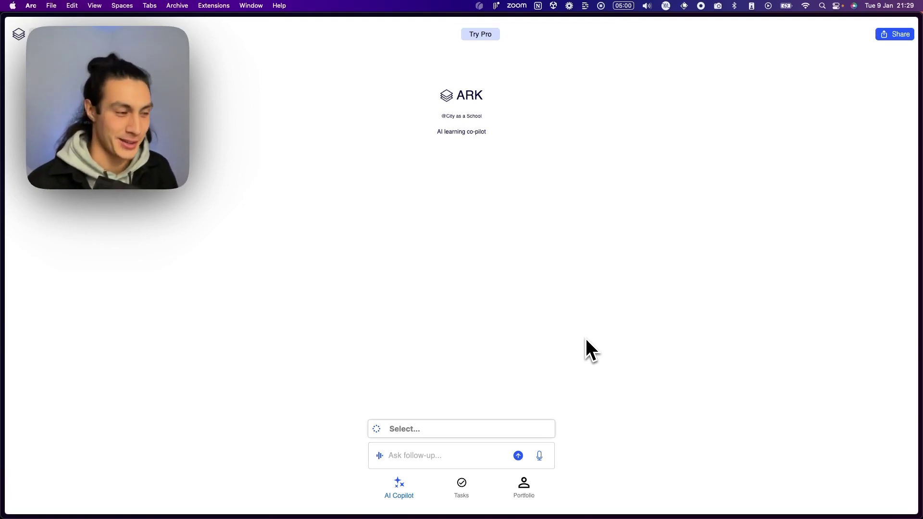
- Choose the 'Job description to pathway' command and focus its 'I want to become a...' input
left_click(505, 430)
scroll(480, 423, "down", 5)
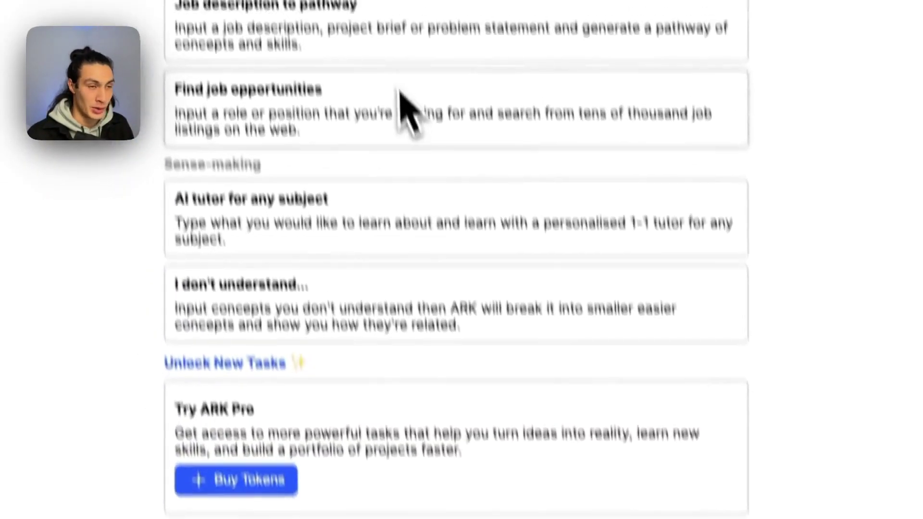
scroll(431, 145, "up", 3)
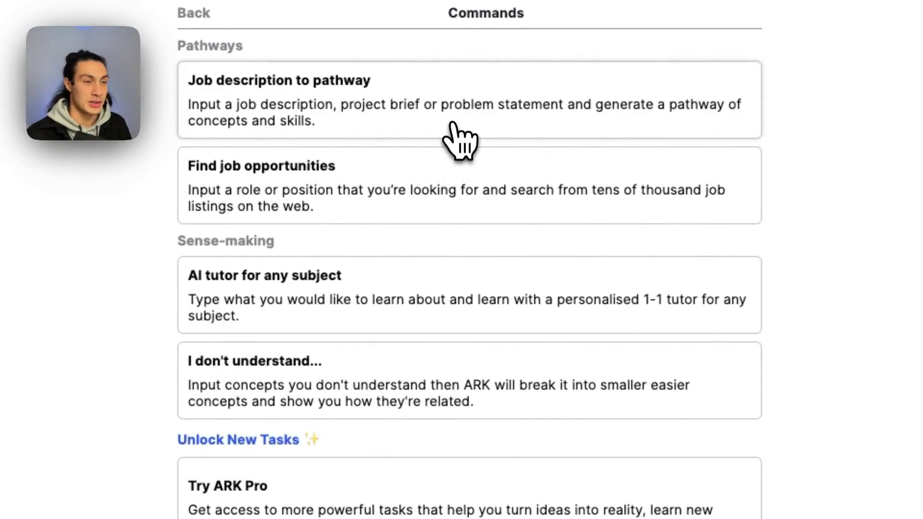
left_click(450, 126)
left_click(492, 439)
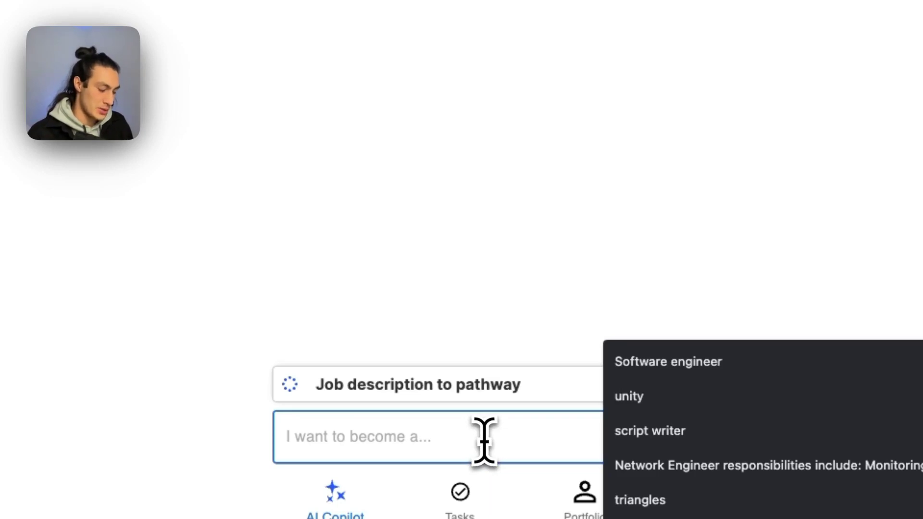
- Submit 'Airplane Engineering' as the career to generate its learning pathway
type("Ai")
key("Return")
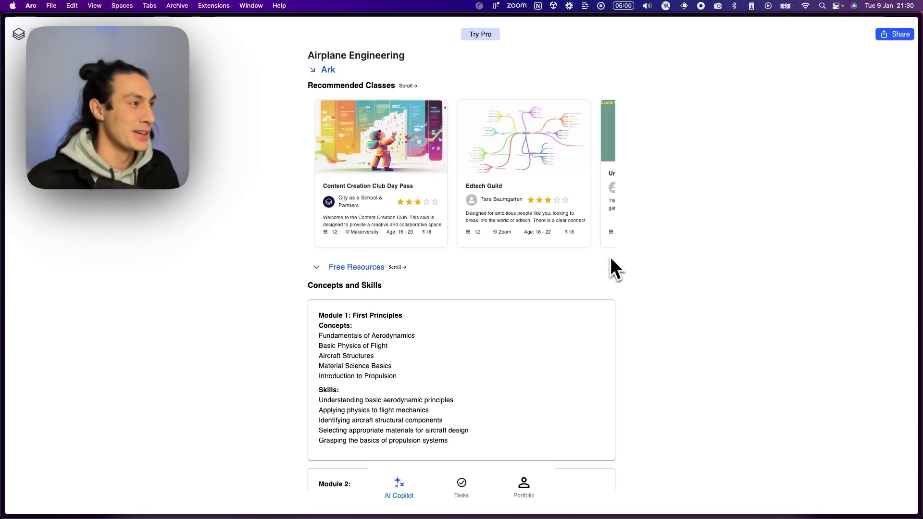
- Browse the Recommended Classes carousel and expand the pathway's Free Resources videos
scroll(512, 216, "right", 5)
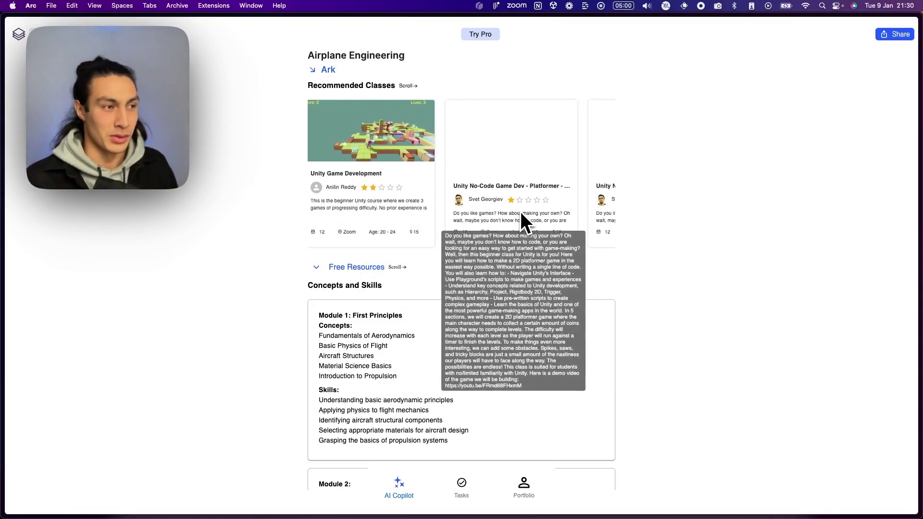
scroll(521, 215, "left", 5)
scroll(521, 213, "left", 3)
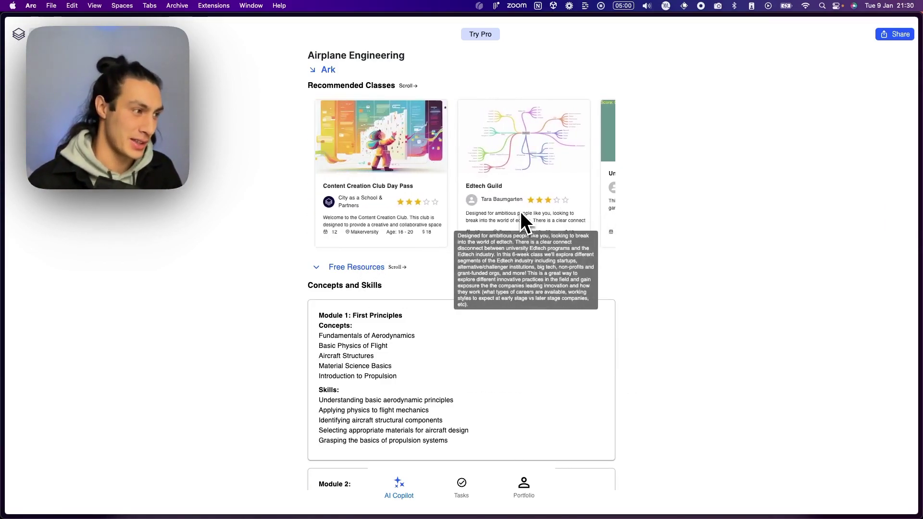
left_click(317, 267)
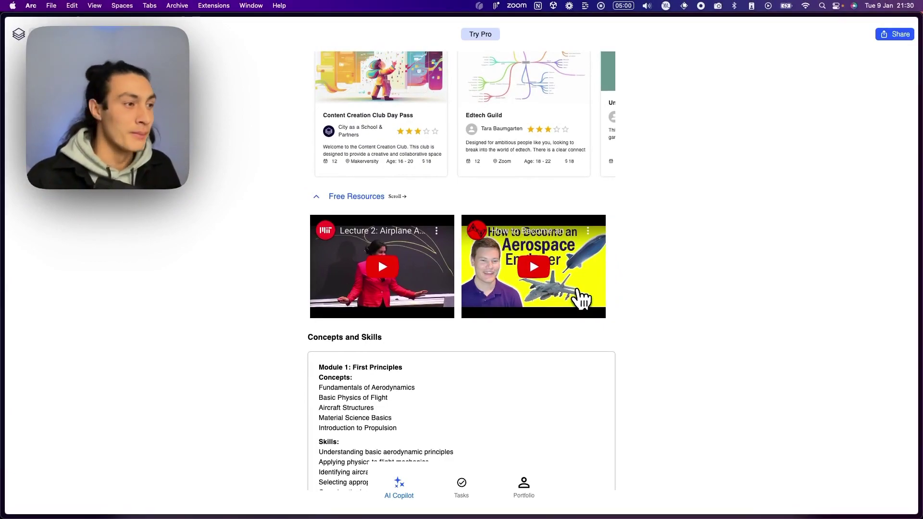
- Review the Concepts and Skills modules, then return to a fresh AI Copilot session
scroll(432, 348, "down", 5)
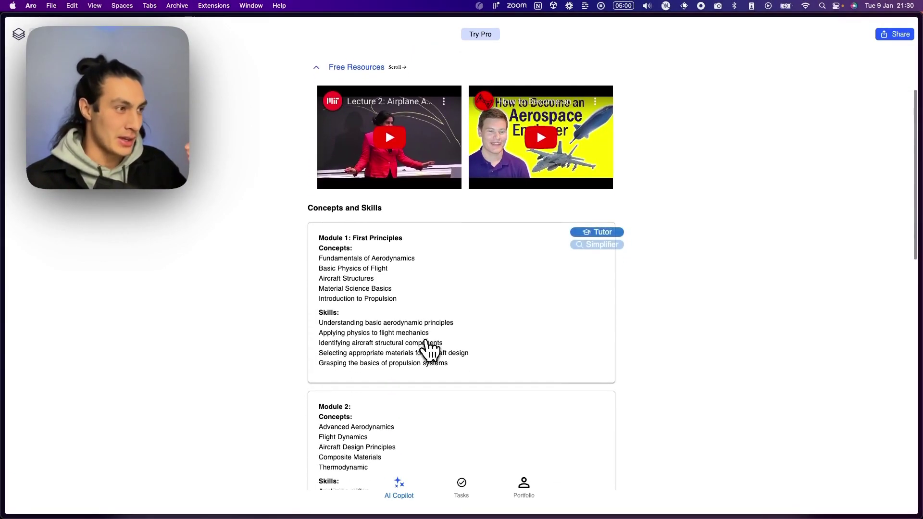
scroll(429, 349, "down", 5)
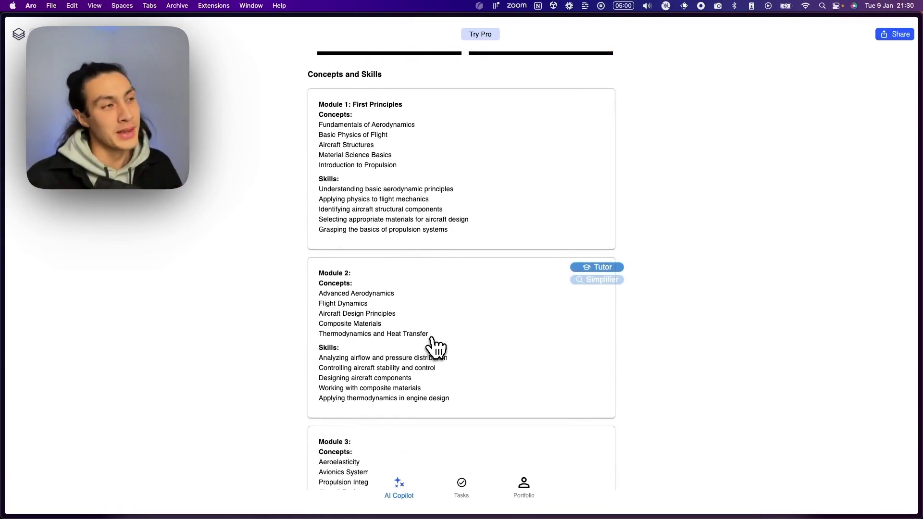
scroll(451, 221, "down", 6)
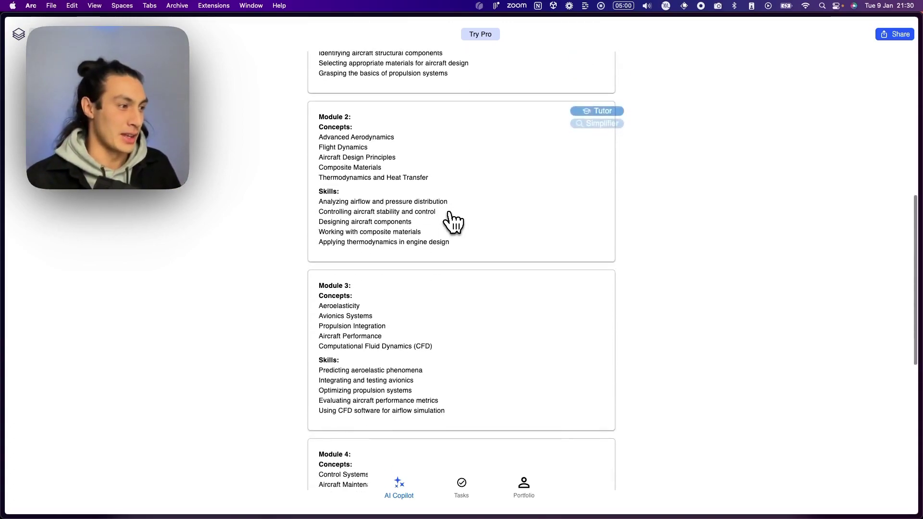
scroll(449, 290, "down", 9)
scroll(457, 320, "up", 8)
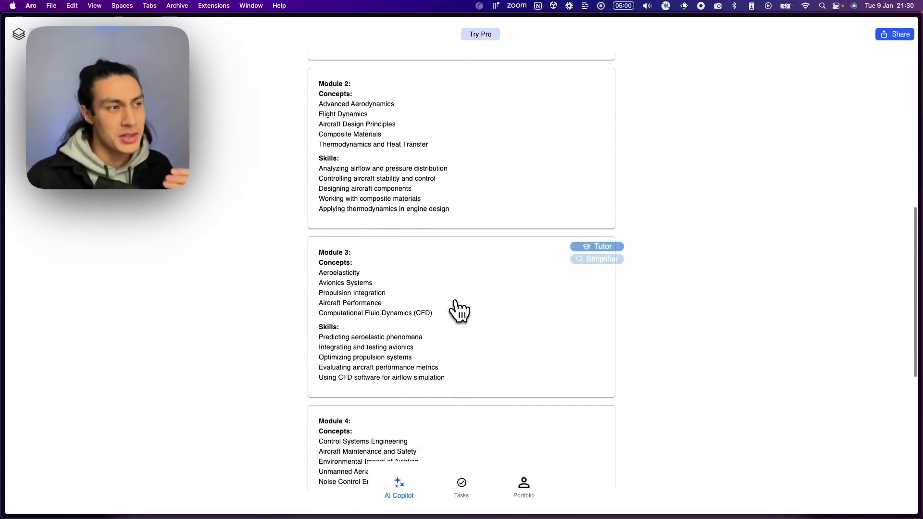
scroll(459, 311, "up", 8)
scroll(460, 311, "down", 1)
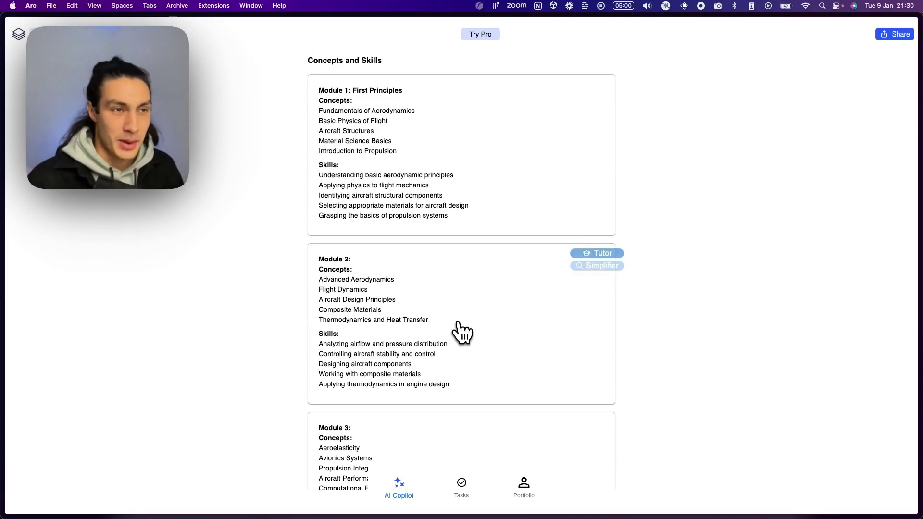
left_click(403, 491)
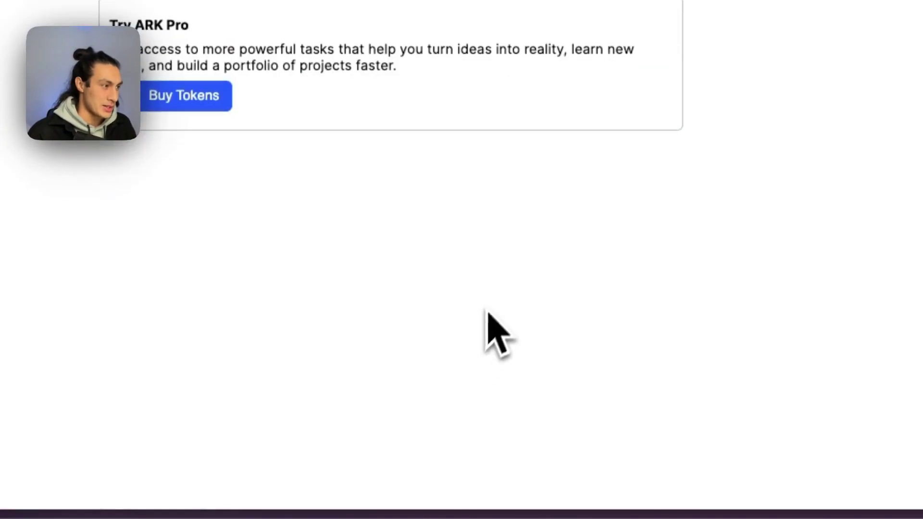
- Ask the tutor about 'triangles' using the 'I don't understand...' command
left_click(354, 120)
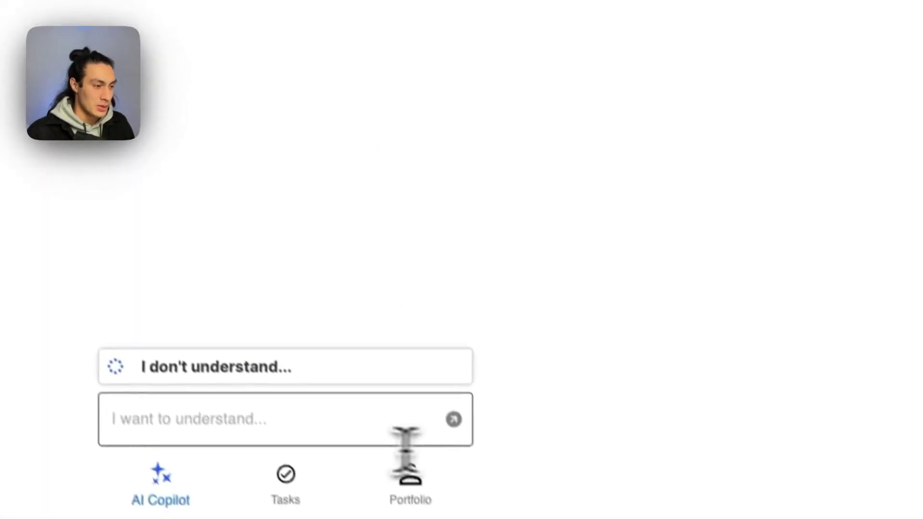
left_click(345, 421)
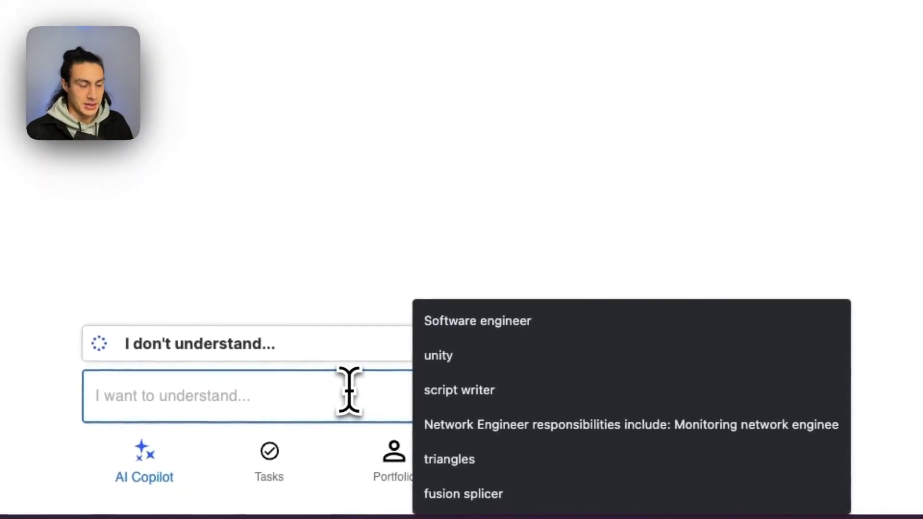
type("tria")
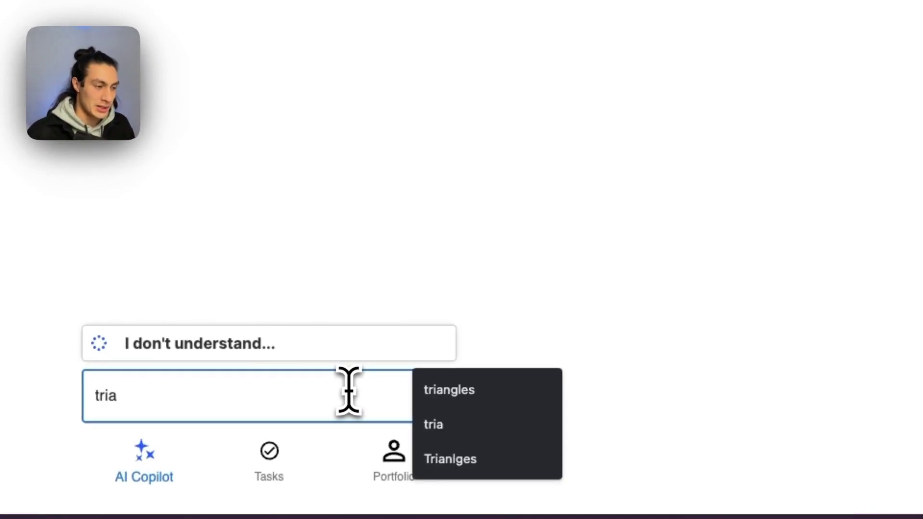
left_click(441, 394)
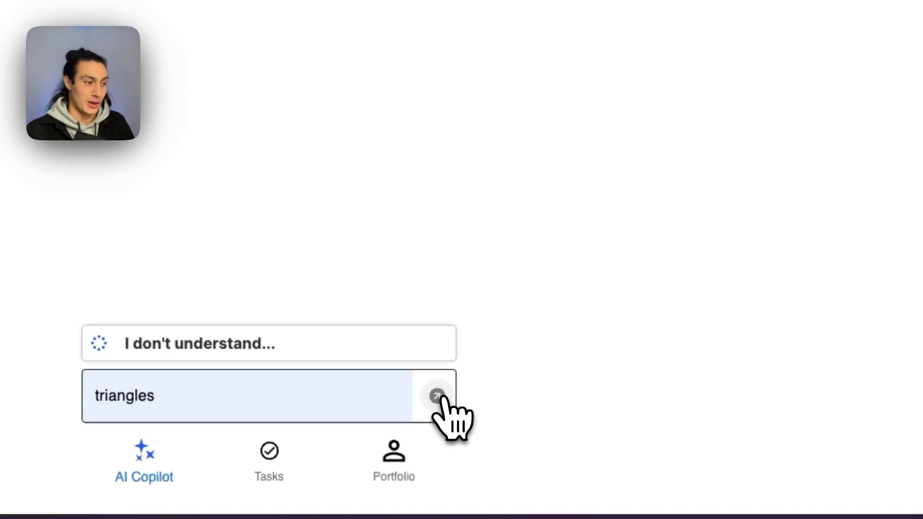
left_click(441, 396)
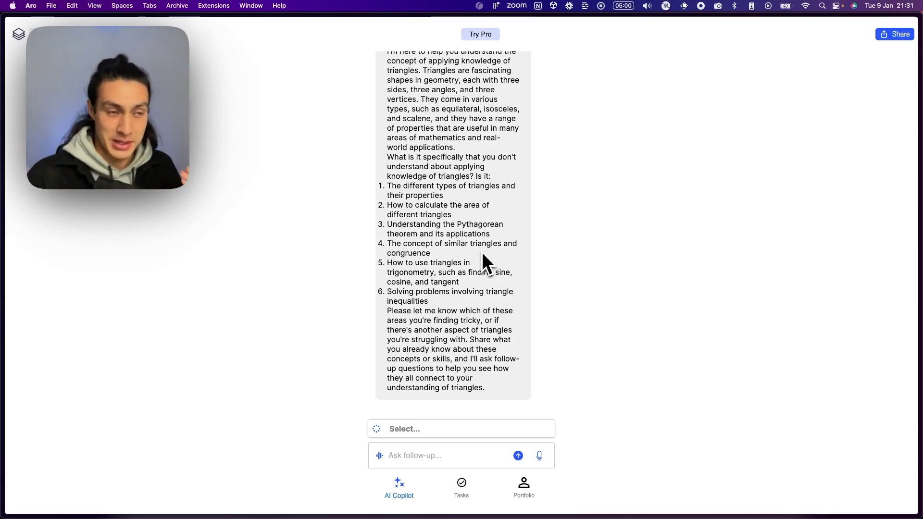
left_click(474, 450)
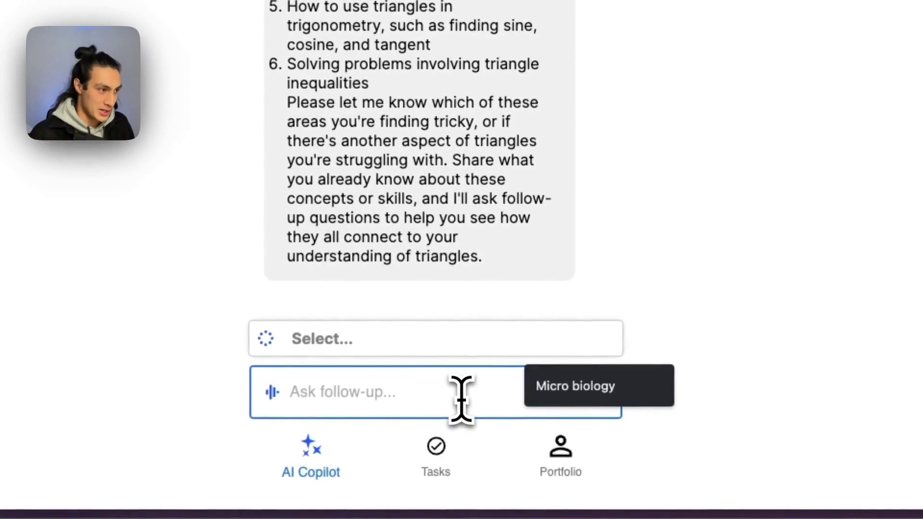
- Send the follow-up 'i don't understand pythagorean theorems' and read the a² + b² = c² explanation
type("i don't understand py")
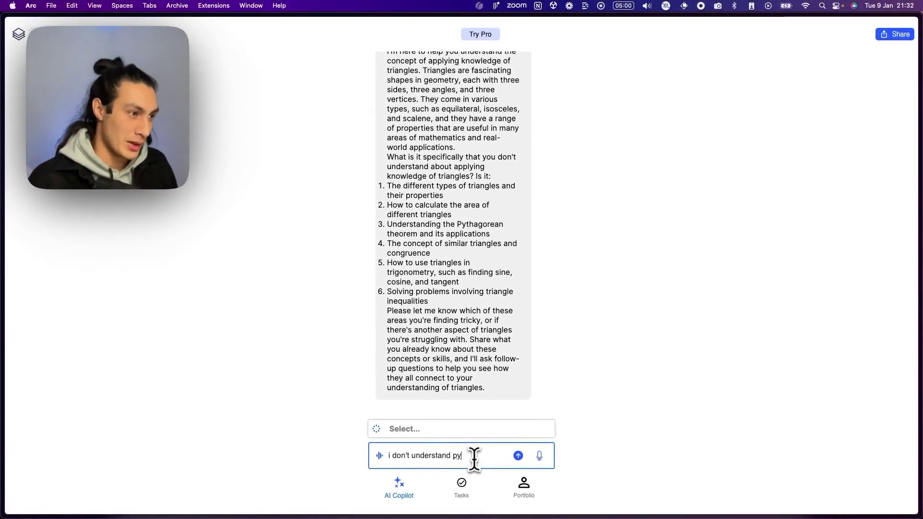
type("thagorean theorems")
key("Return")
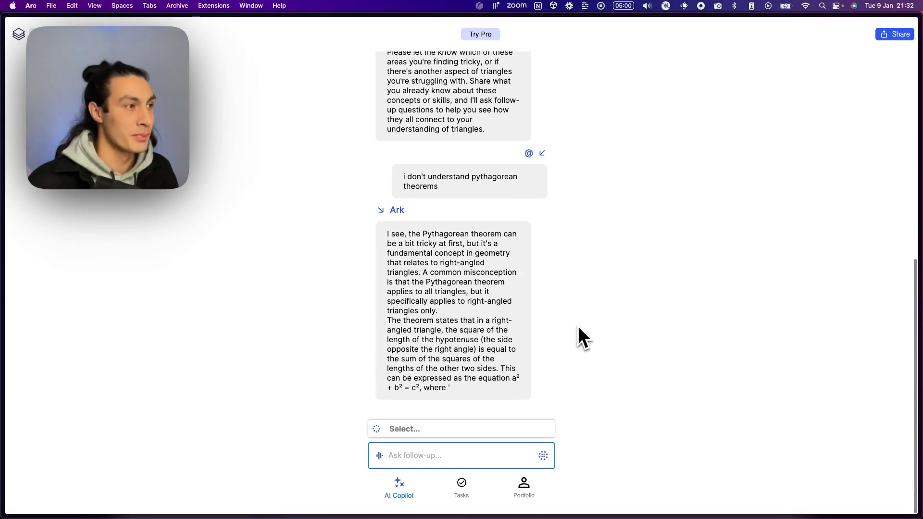
scroll(553, 272, "up", 4)
scroll(555, 272, "up", 6)
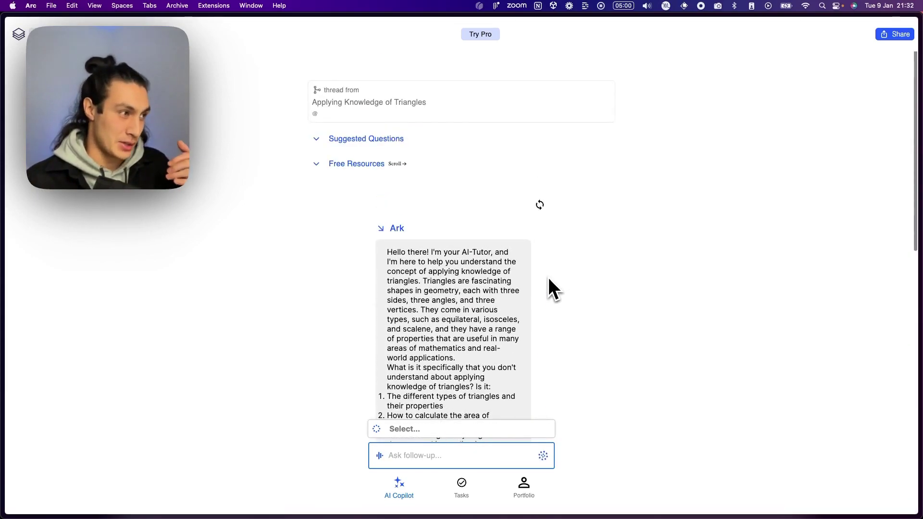
scroll(544, 272, "down", 10)
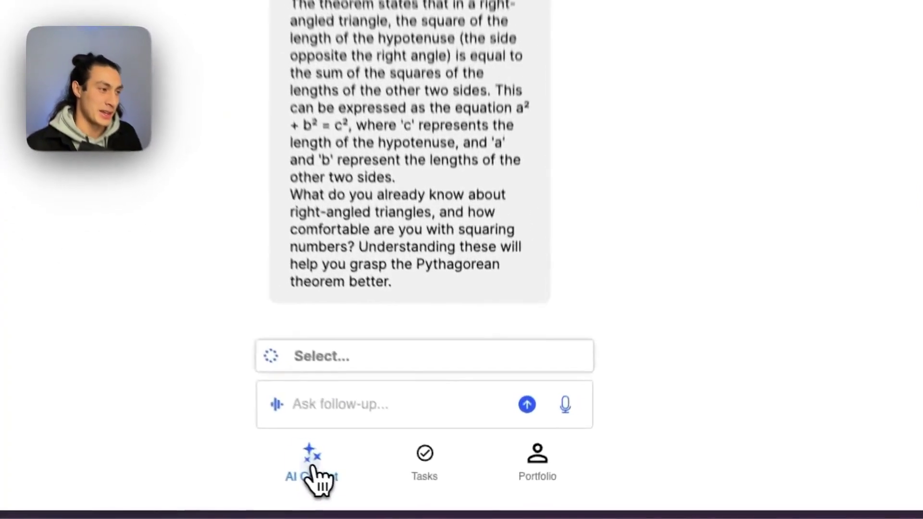
- Clear the chat, view the Portfolio's work experience and projects, then the Tasks board
left_click(311, 471)
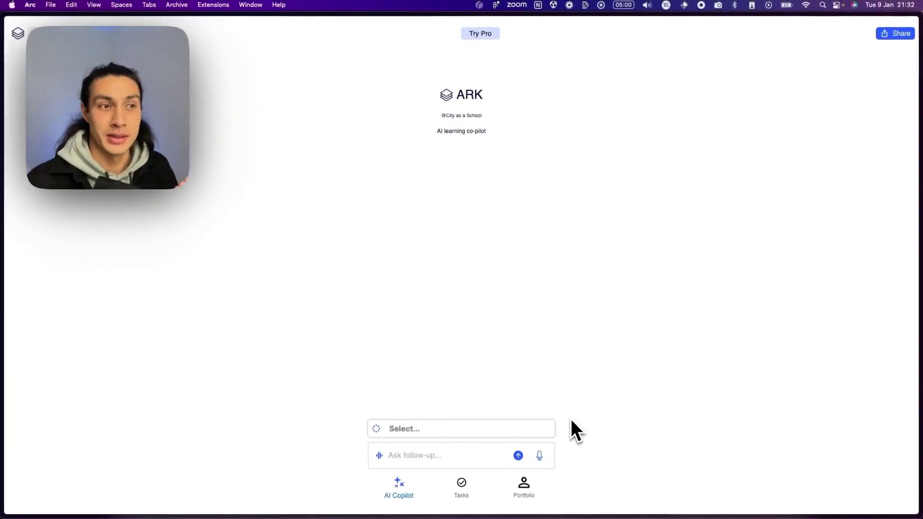
left_click(525, 486)
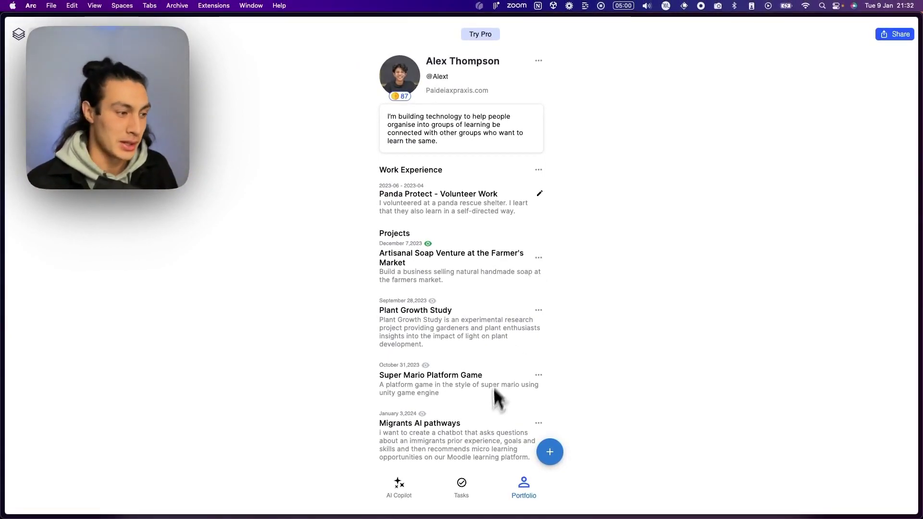
left_click(464, 484)
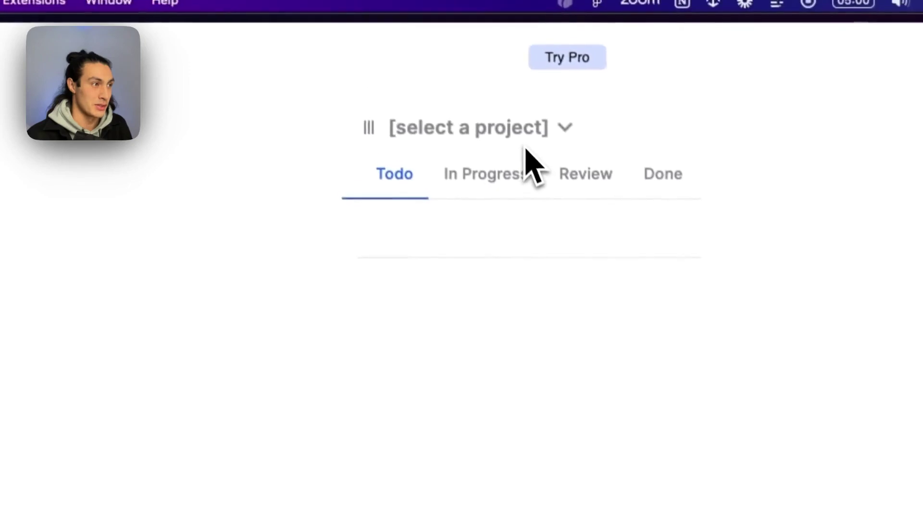
- Select the 'Artisanal Soap Venture at the Farmer's Market' project to list its eight Todo tasks
left_click(563, 147)
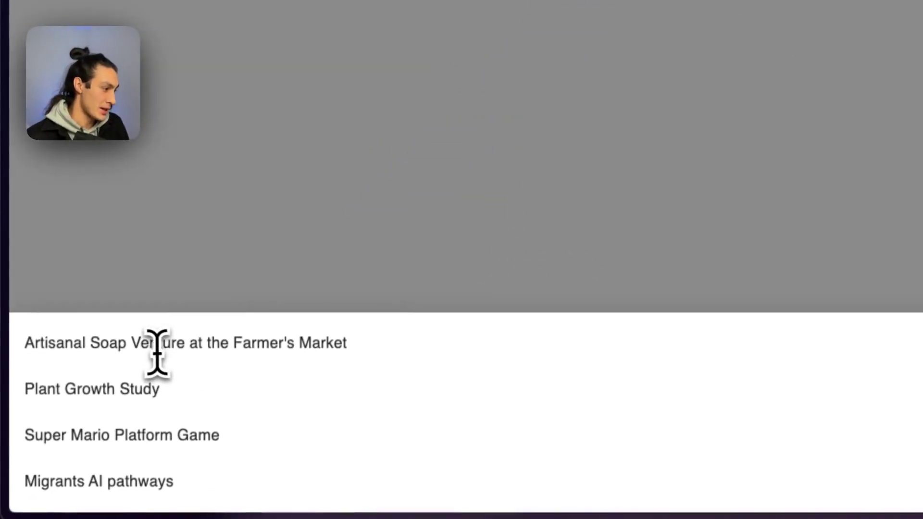
left_click(157, 342)
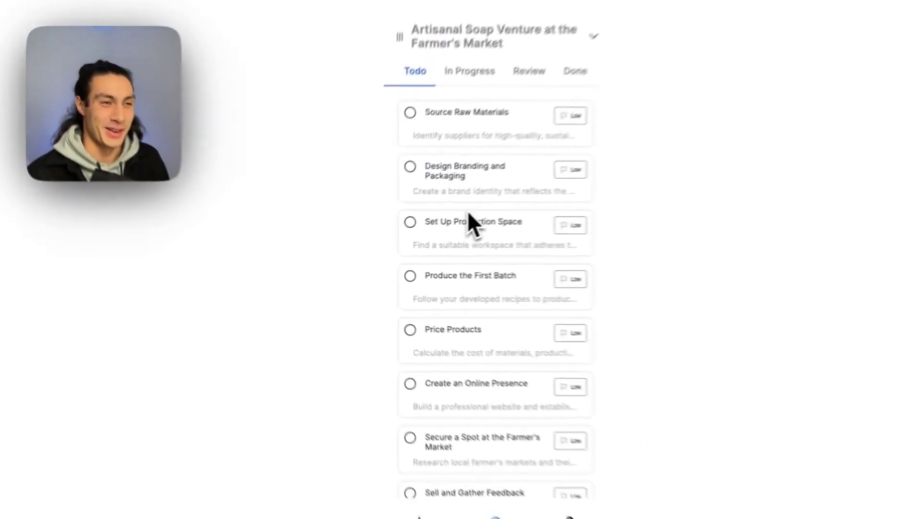
scroll(454, 199, "down", 3)
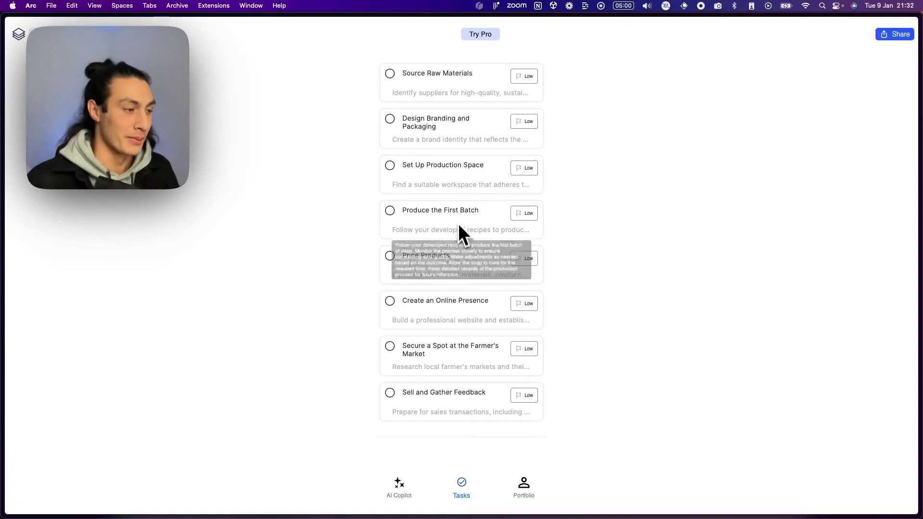
mouse_move(372, 460)
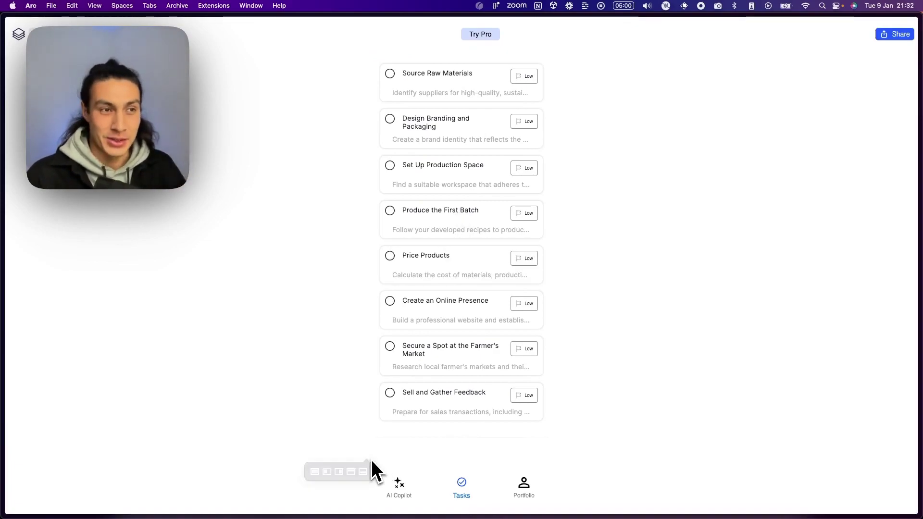